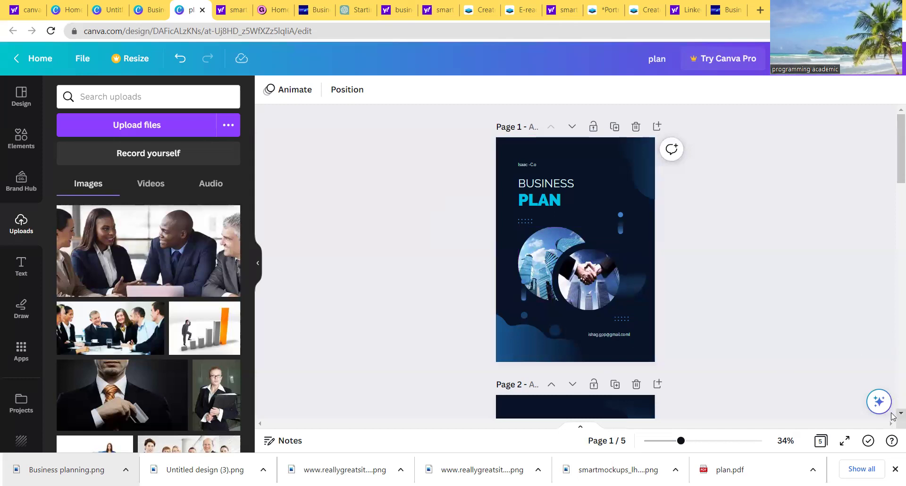
# Review all five pages of the business plan design, from the cover to the Professionalism page, and return to page 1
pyautogui.scroll(-5, 892, 414)
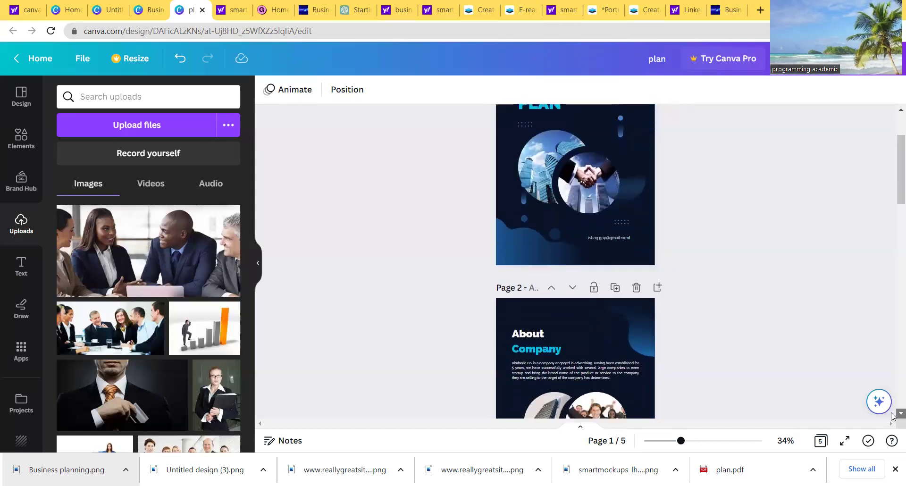
pyautogui.scroll(-3, 892, 414)
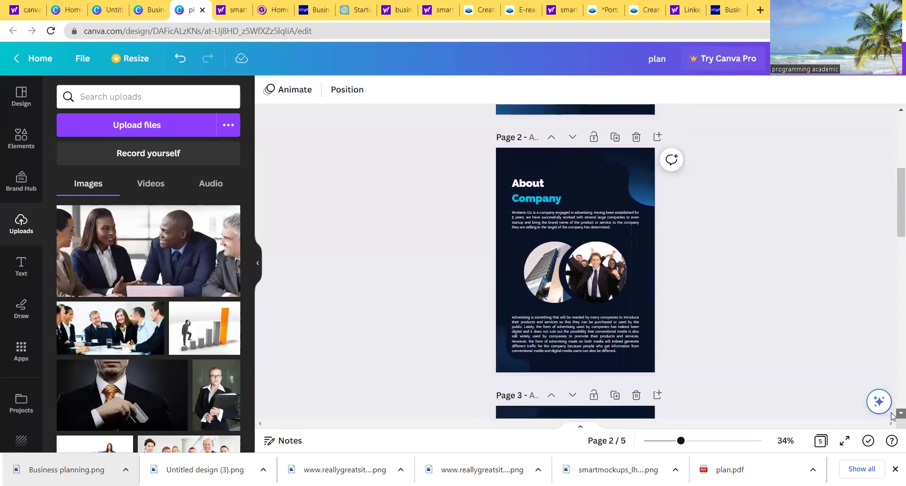
pyautogui.scroll(-4, 892, 415)
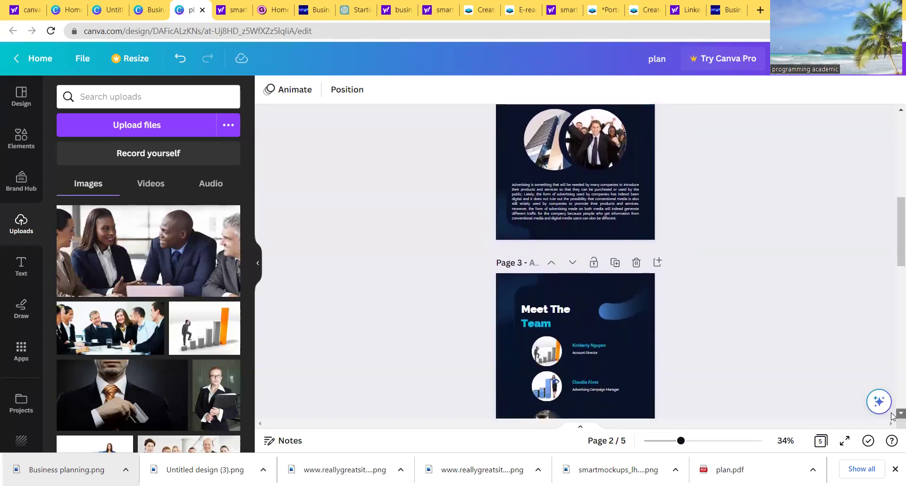
pyautogui.scroll(-1, 892, 416)
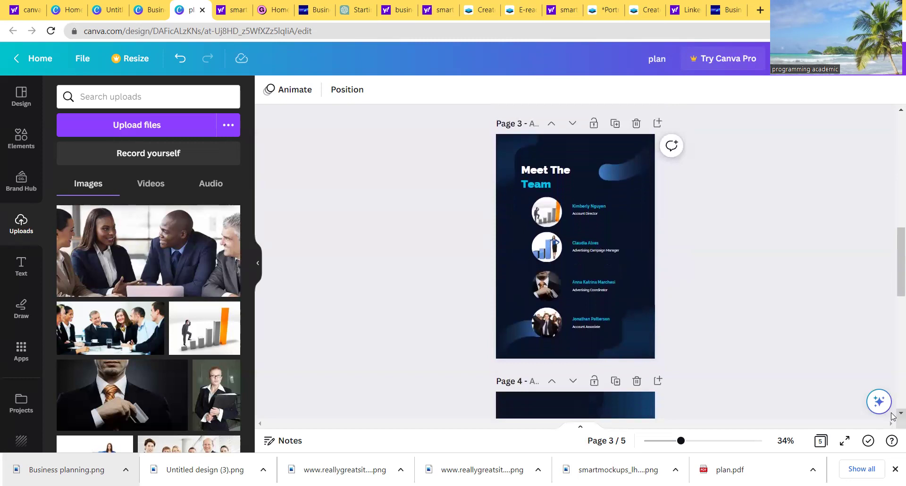
pyautogui.scroll(-2, 892, 415)
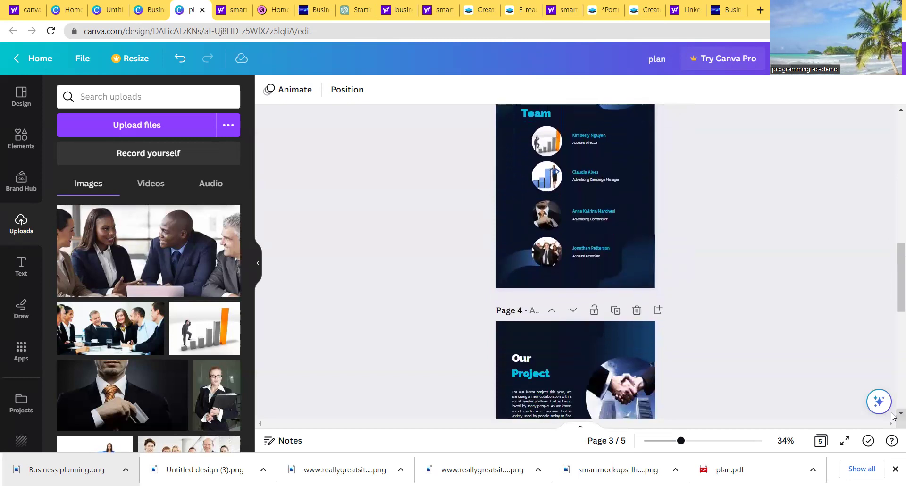
pyautogui.scroll(-5, 892, 415)
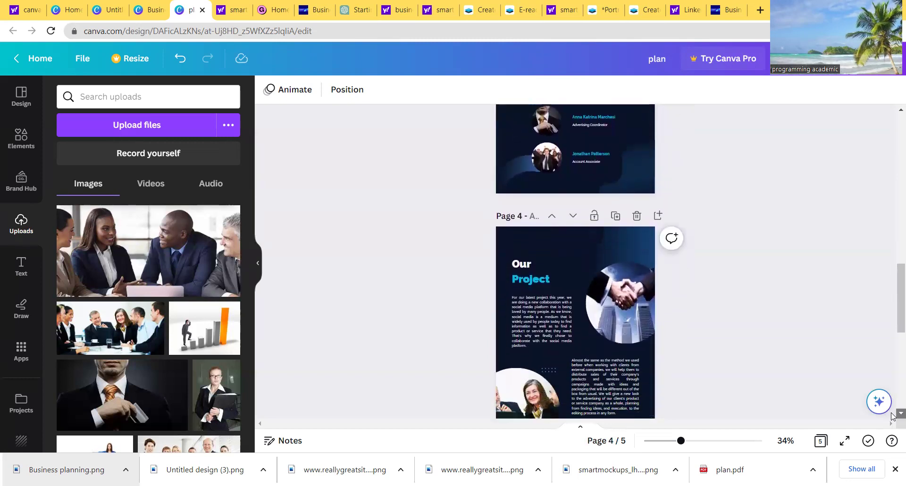
pyautogui.scroll(-5, 893, 415)
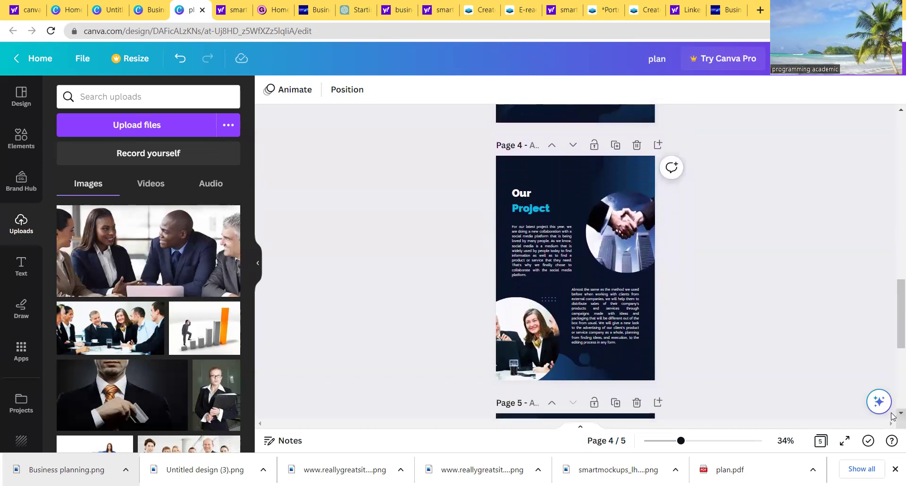
pyautogui.scroll(-5, 892, 415)
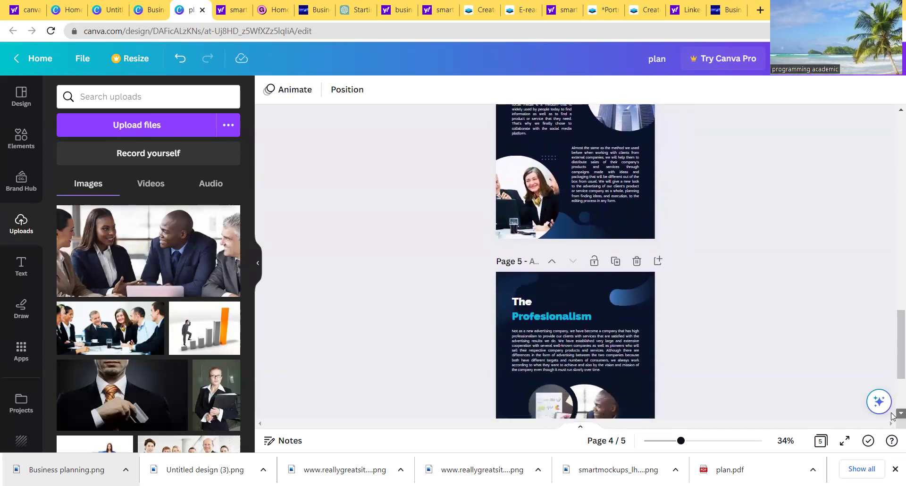
pyautogui.scroll(-3, 892, 415)
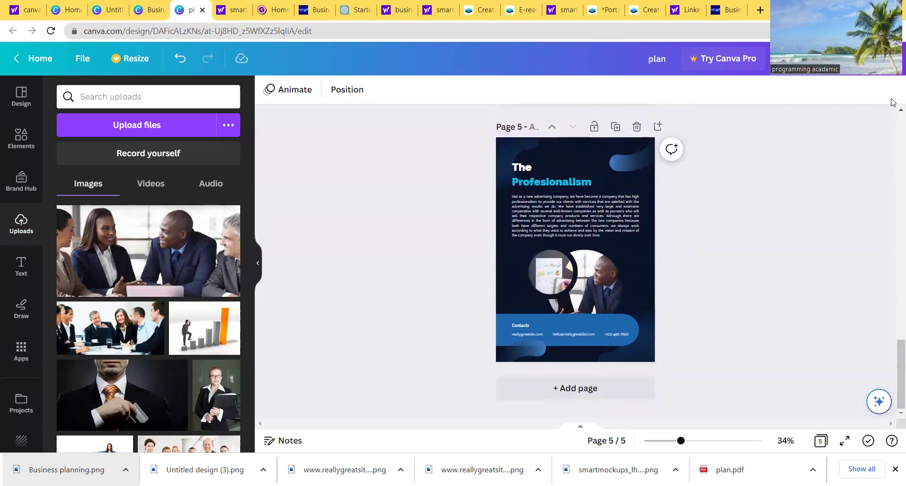
pyautogui.scroll(7, 892, 108)
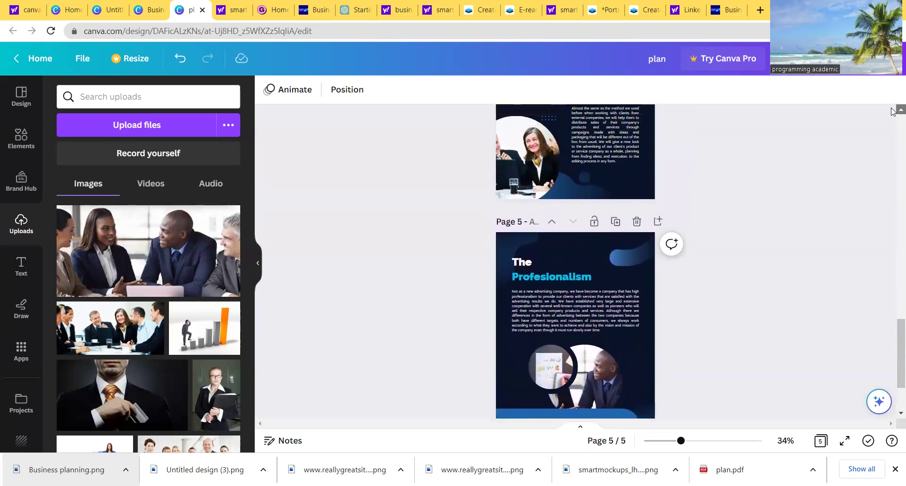
pyautogui.scroll(10, 892, 112)
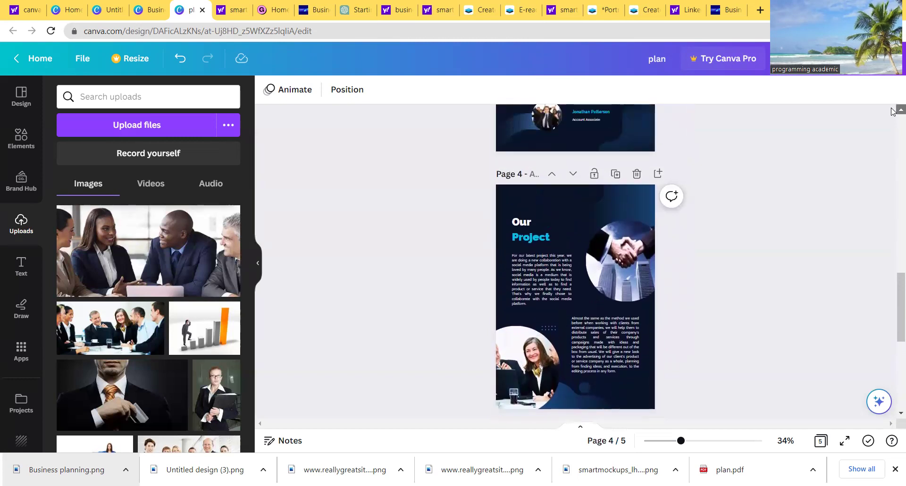
pyautogui.scroll(9, 893, 112)
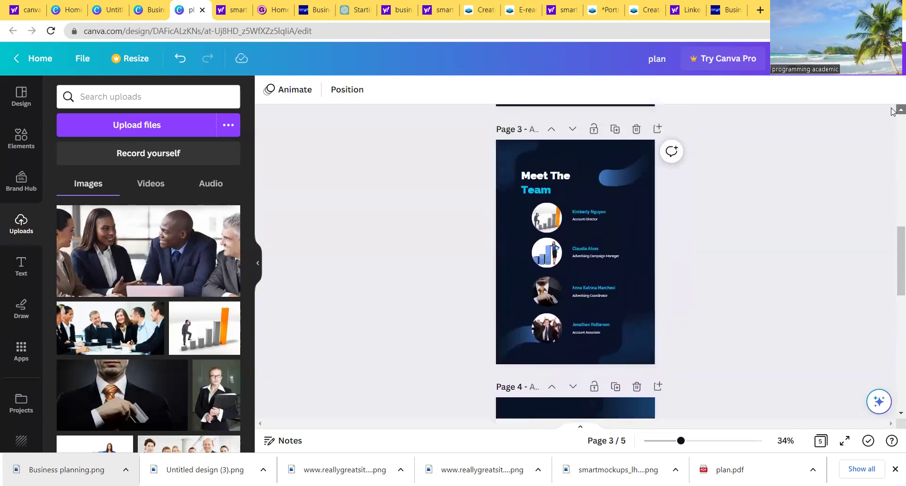
pyautogui.scroll(10, 893, 111)
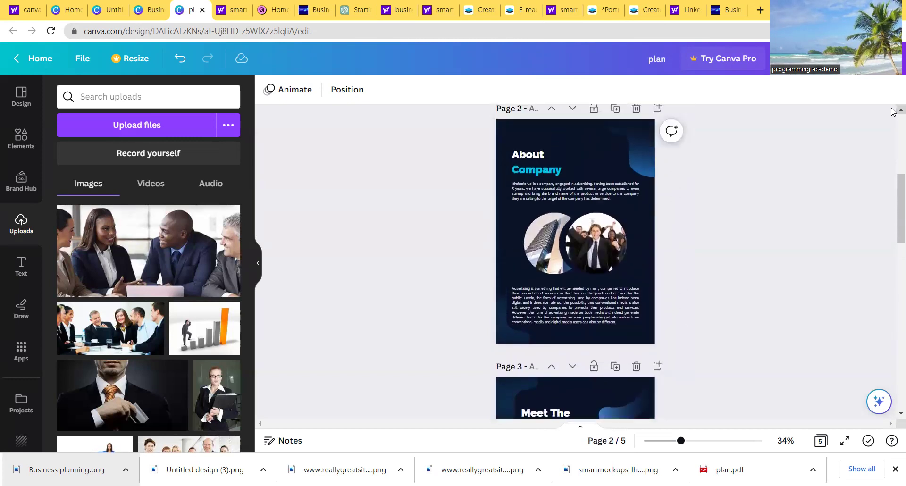
pyautogui.scroll(10, 892, 111)
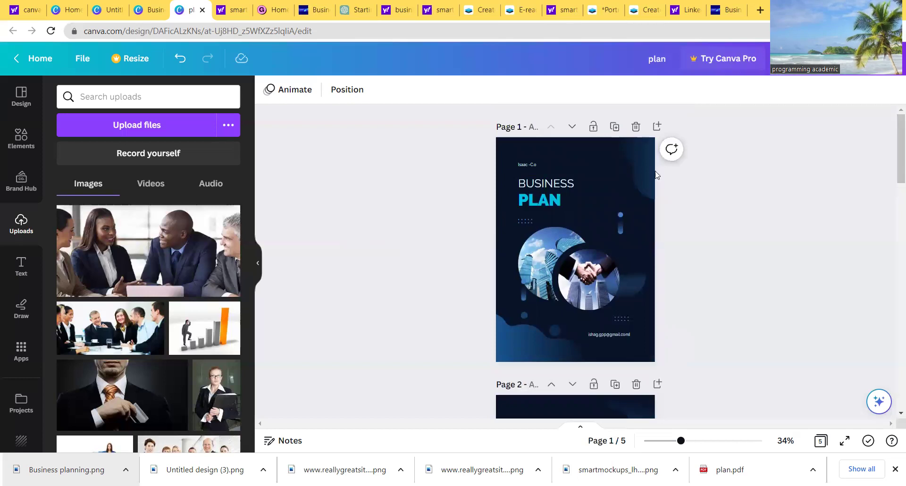
# Examine the colour choices available for the cover page's background and for its PLAN title, without changing either
pyautogui.click(603, 162)
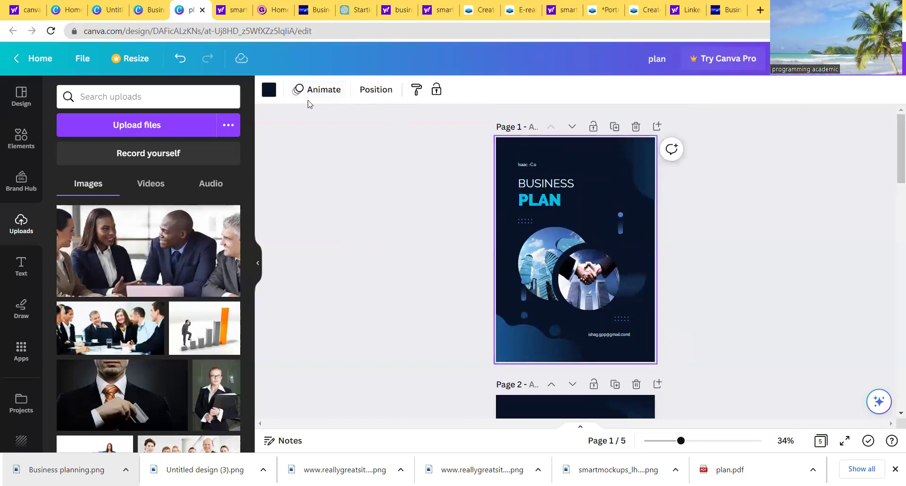
pyautogui.click(270, 93)
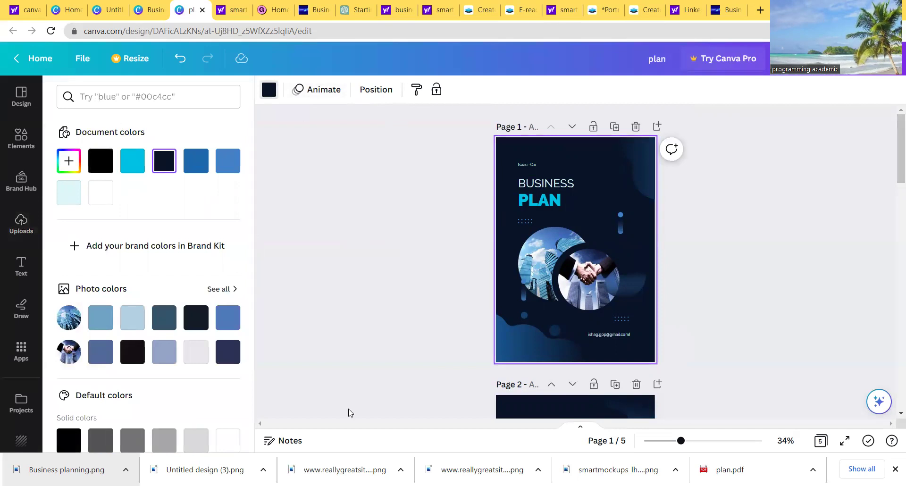
pyautogui.click(552, 201)
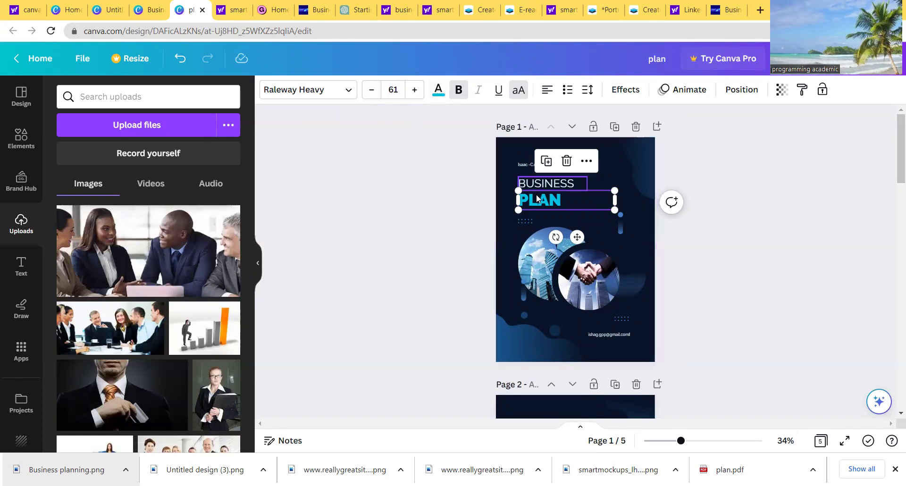
pyautogui.click(439, 89)
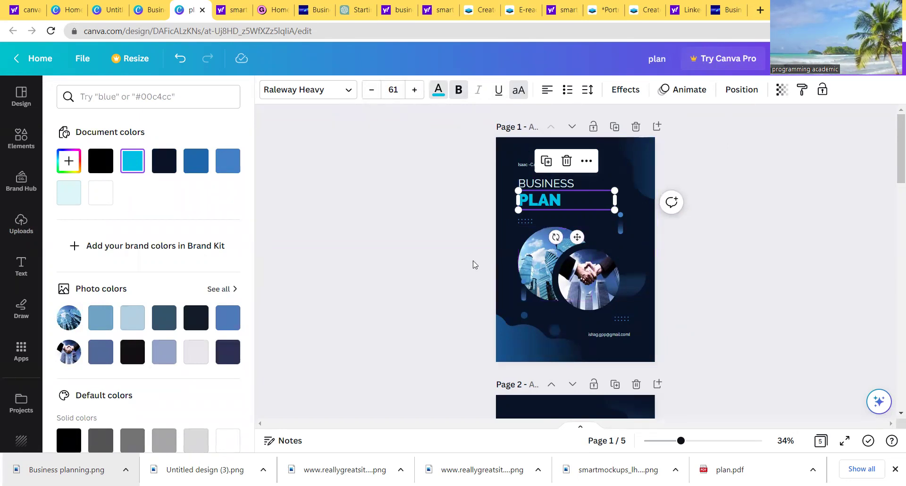
pyautogui.press('Escape')
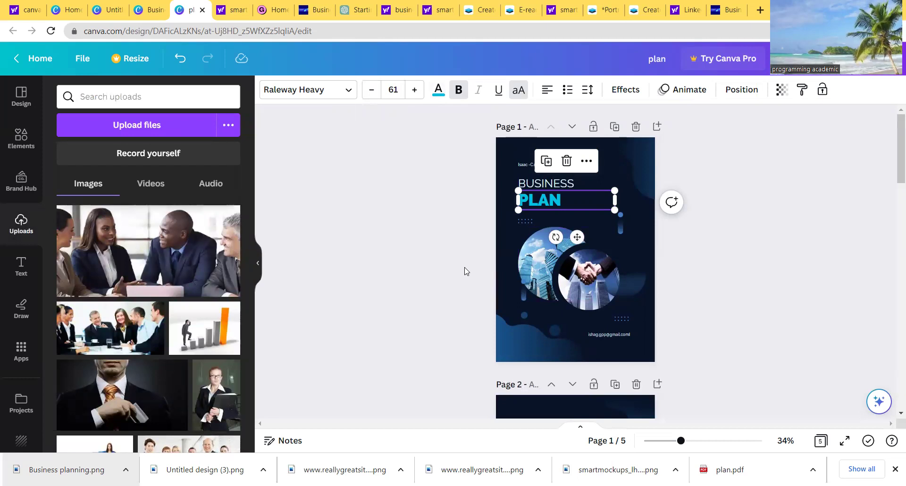
pyautogui.click(755, 278)
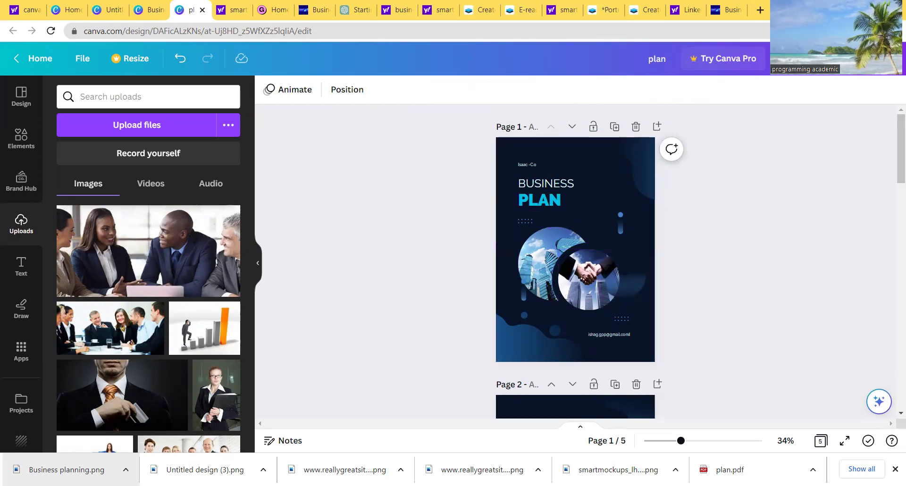
# Examine the design's sharing options and its download settings, including the PDF Print file type and the page selection
pyautogui.click(830, 58)
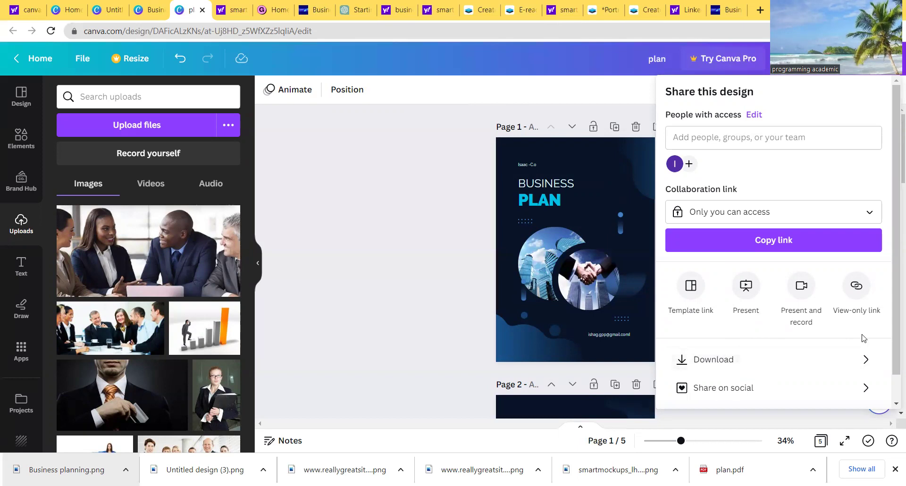
pyautogui.click(820, 361)
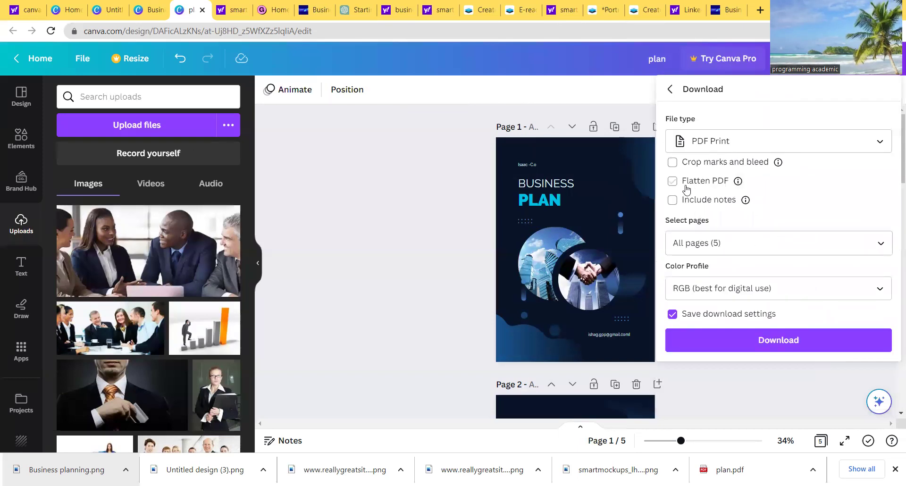
pyautogui.click(875, 247)
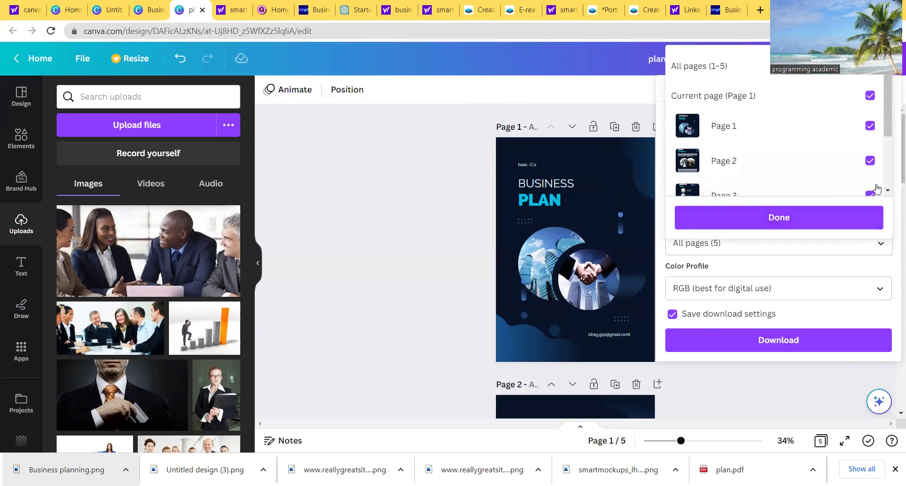
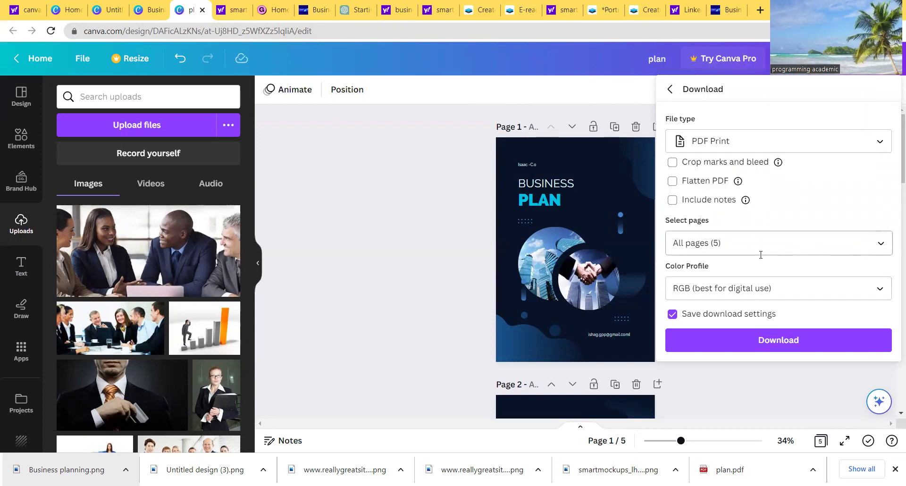
pyautogui.click(866, 243)
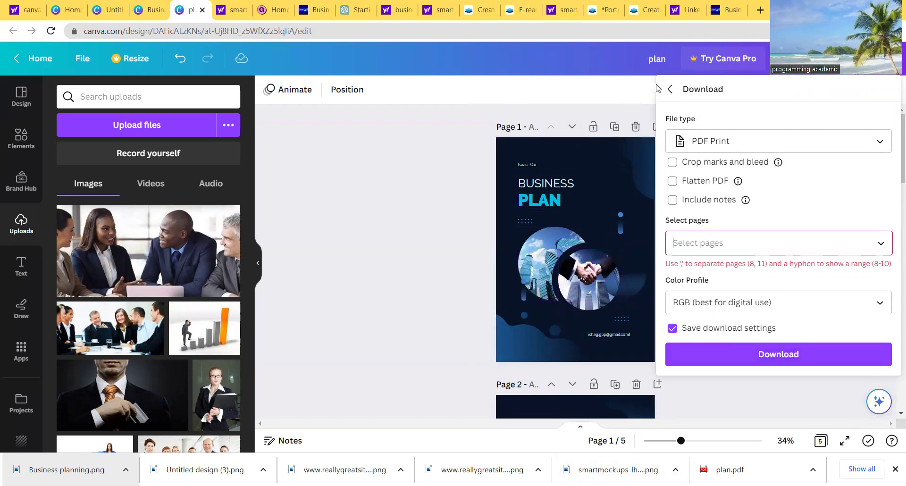
pyautogui.click(670, 93)
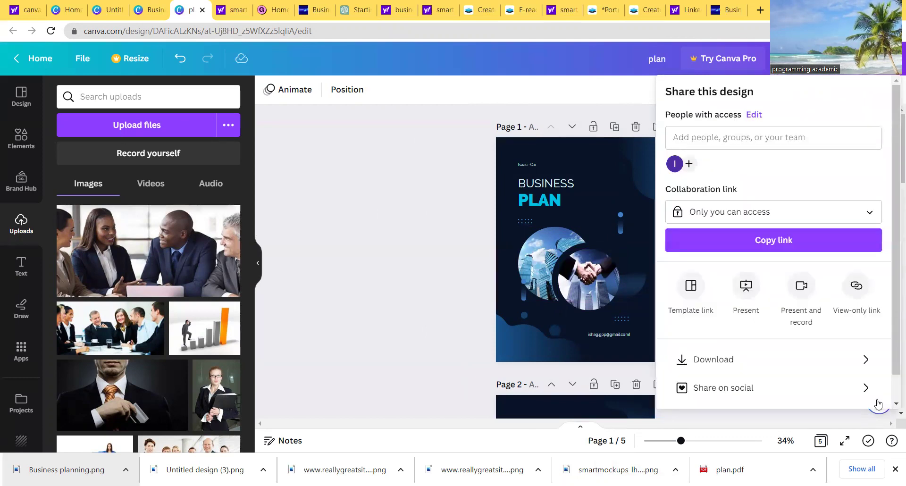
pyautogui.scroll(-2, 893, 399)
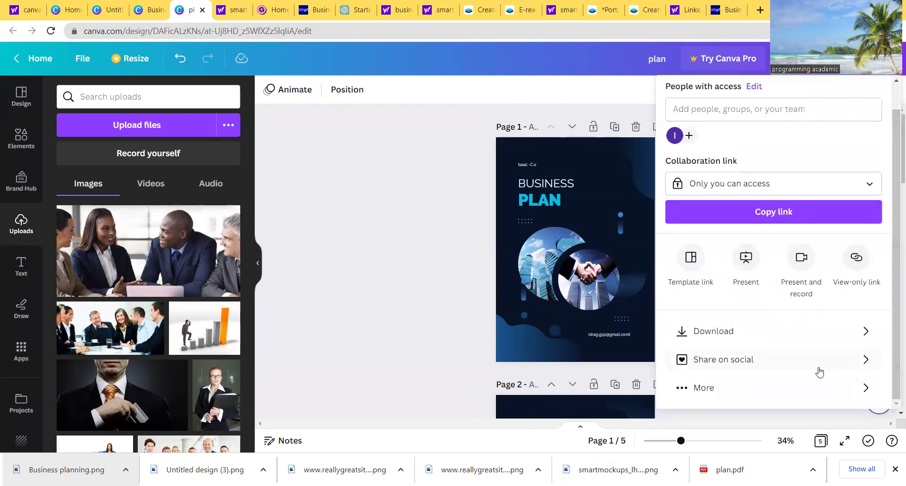
pyautogui.click(815, 335)
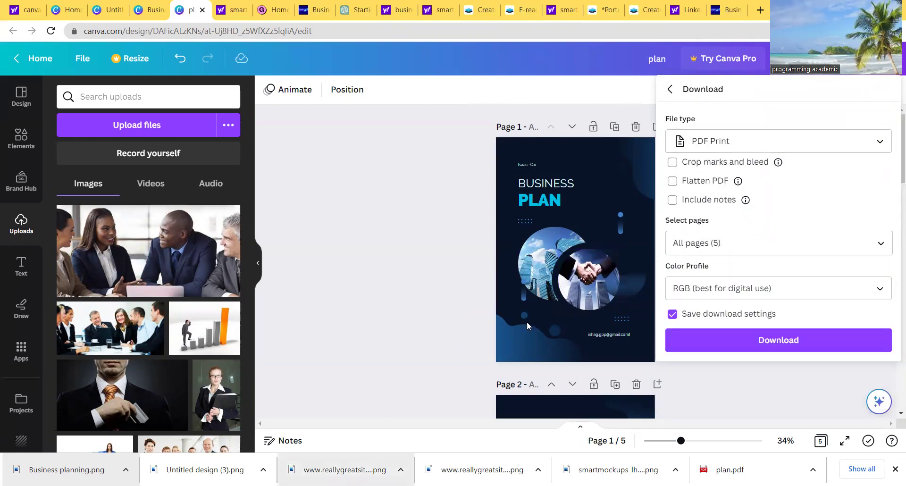
# Dismiss the download settings and bring the About Company page into view
pyautogui.click(896, 413)
pyautogui.click(897, 413)
pyautogui.click(897, 413)
pyautogui.click(897, 414)
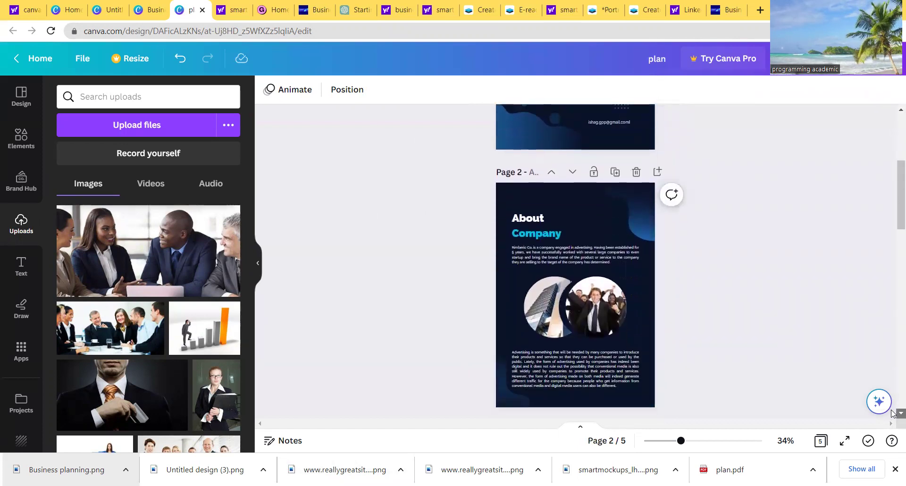
pyautogui.click(896, 413)
pyautogui.click(896, 414)
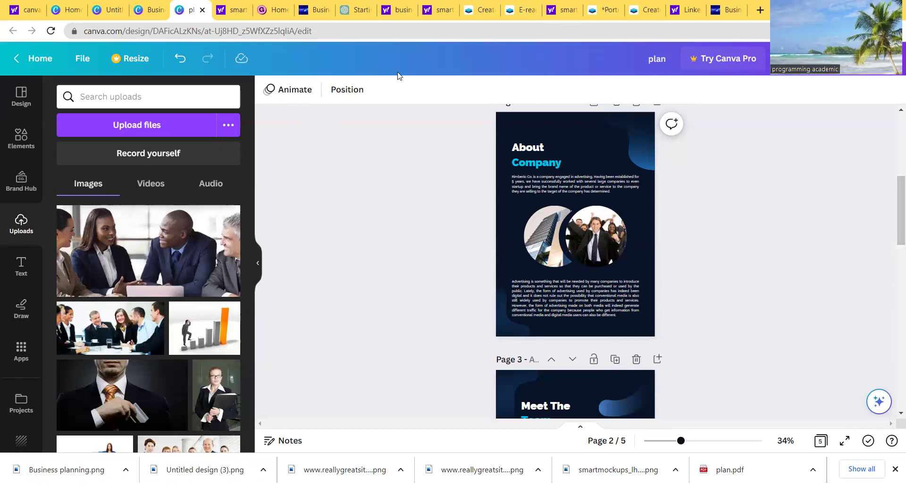
# Leave the business plan design for the Canva home page and search for "ebook" templates
pyautogui.click(108, 95)
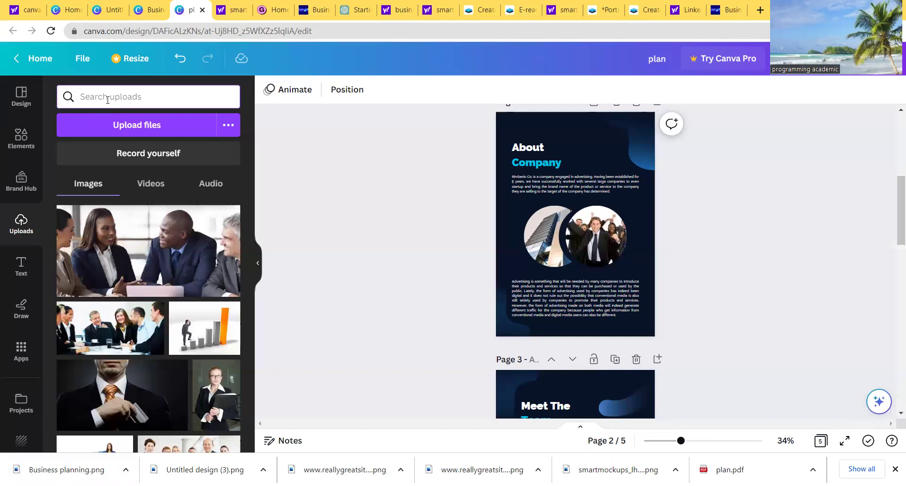
pyautogui.write('e')
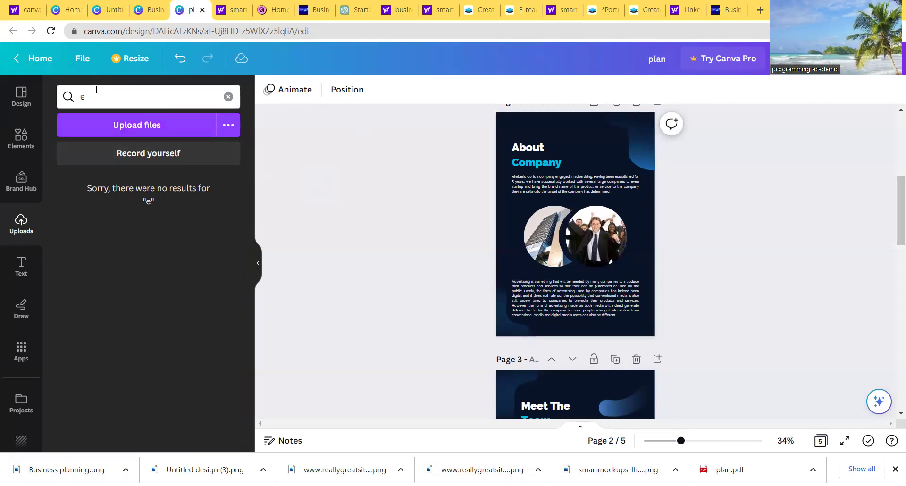
pyautogui.click(22, 60)
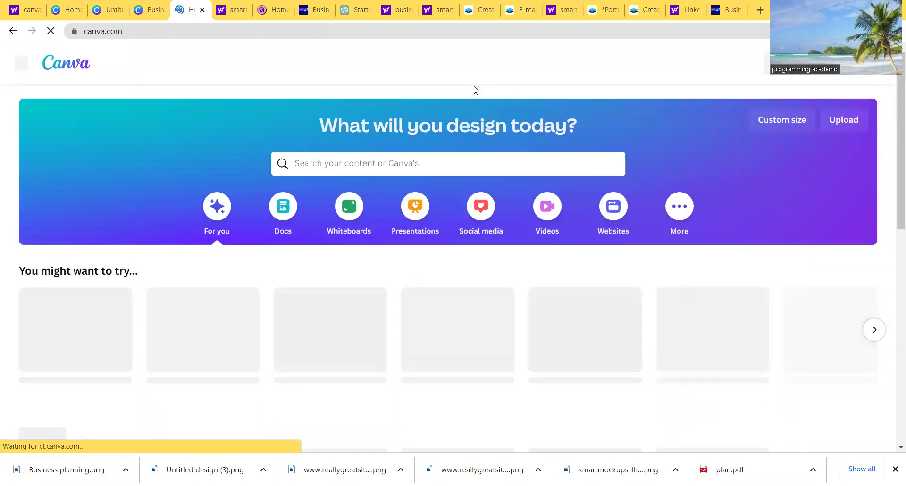
pyautogui.click(436, 160)
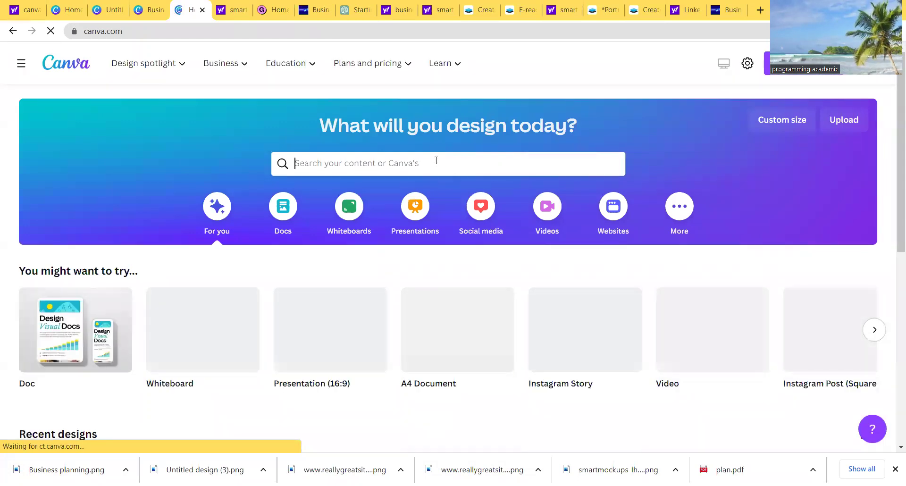
pyautogui.write('e')
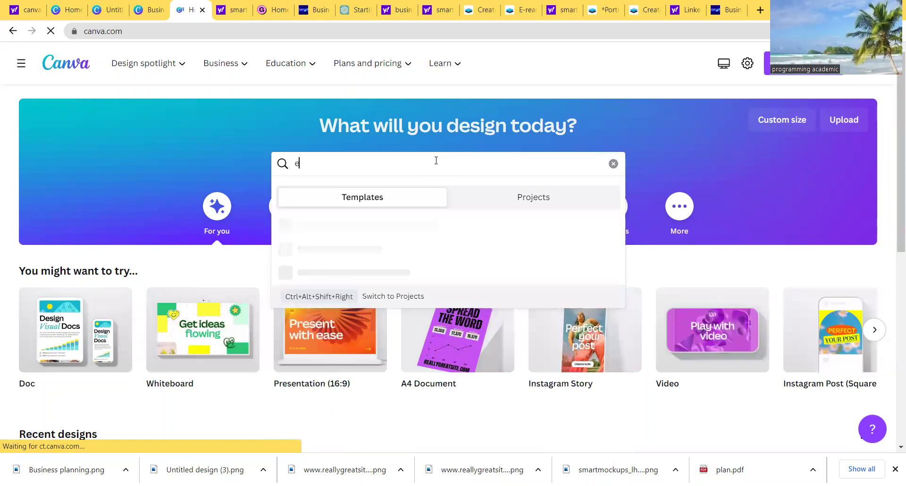
pyautogui.write('b')
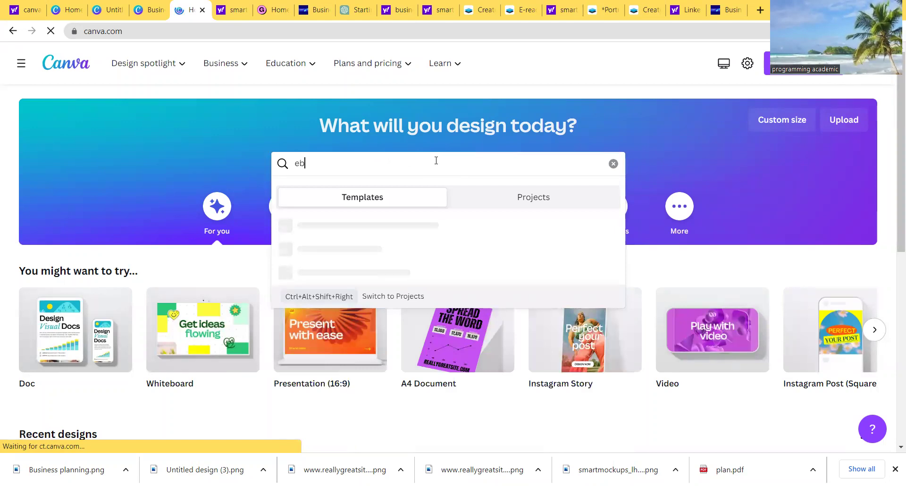
pyautogui.write('ook')
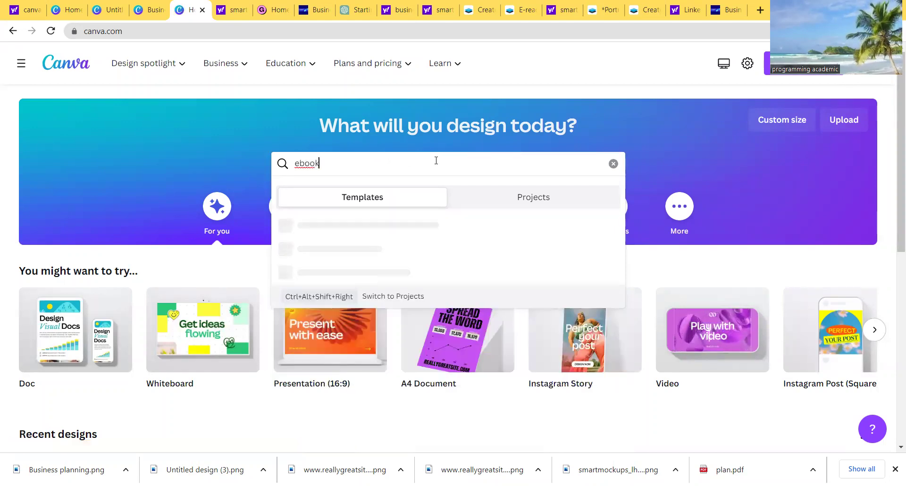
pyautogui.press('Return')
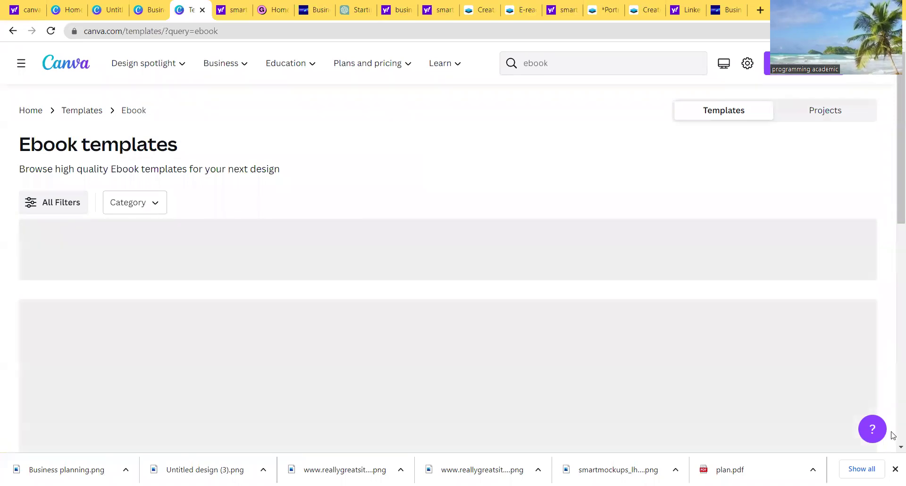
# Browse the ebook templates and open the Gray And Orange Modern Business solution Ebook cover for customizing
pyautogui.scroll(-3, 892, 449)
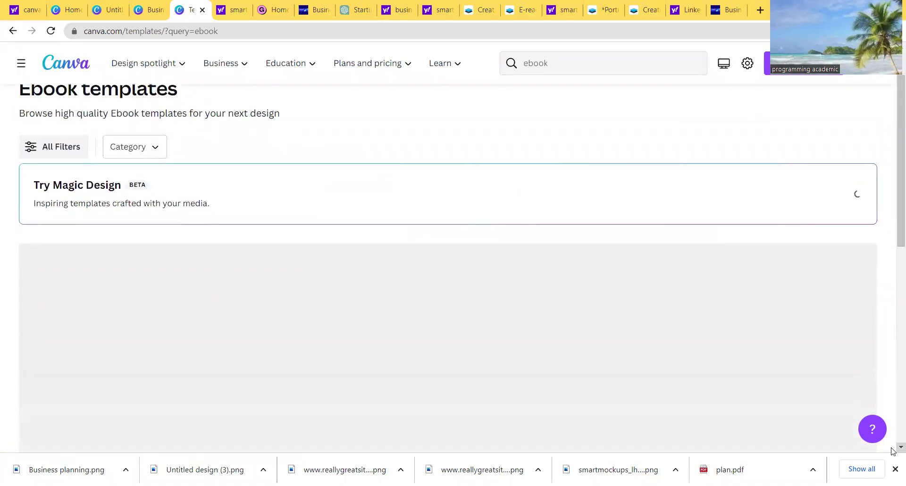
pyautogui.scroll(-3, 892, 451)
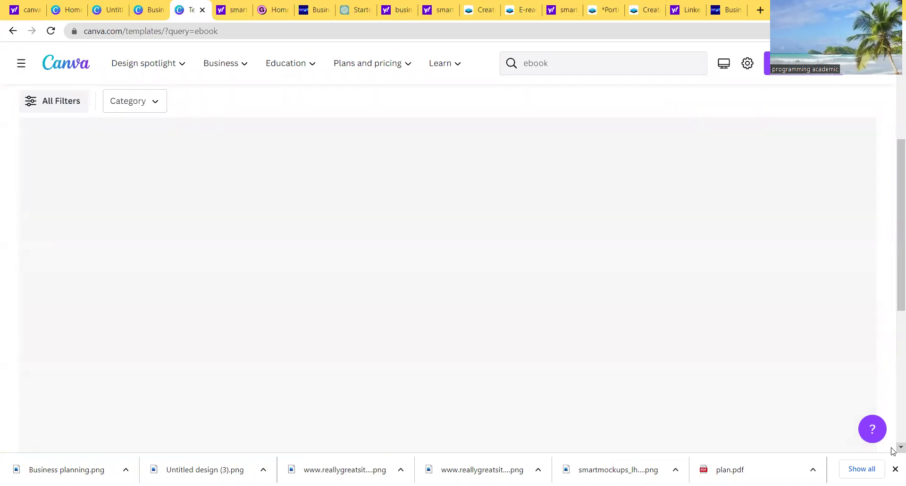
pyautogui.scroll(-5, 892, 450)
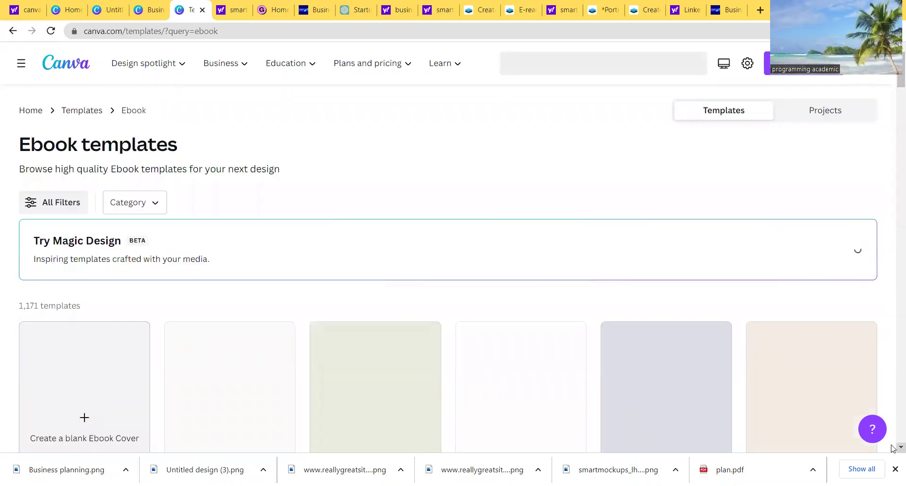
pyautogui.scroll(-3, 893, 448)
pyautogui.scroll(-3, 894, 449)
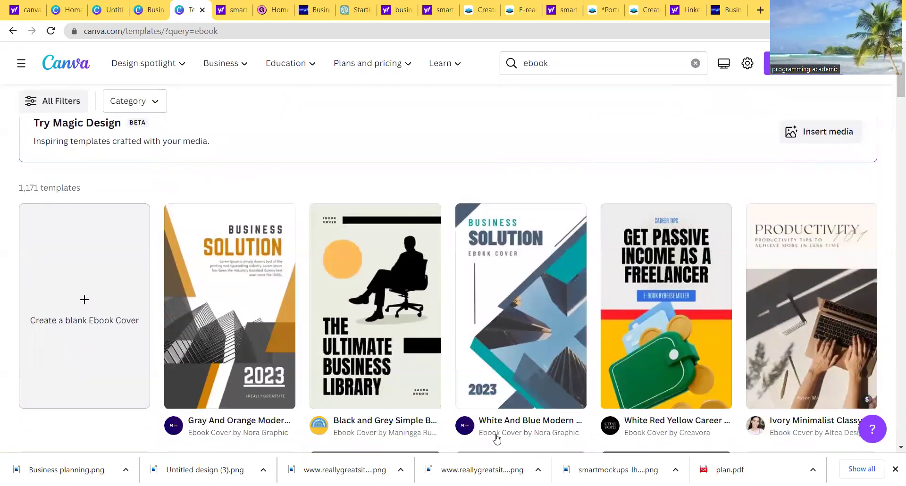
pyautogui.moveTo(550, 350)
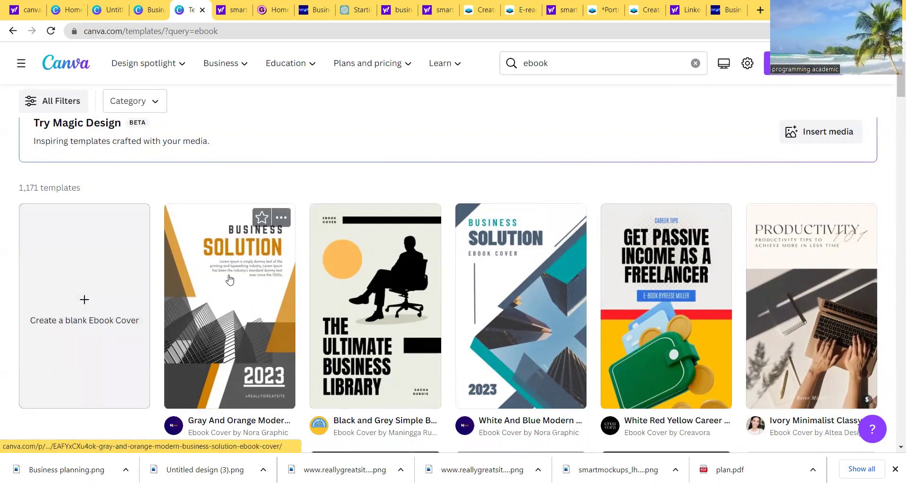
pyautogui.click(257, 300)
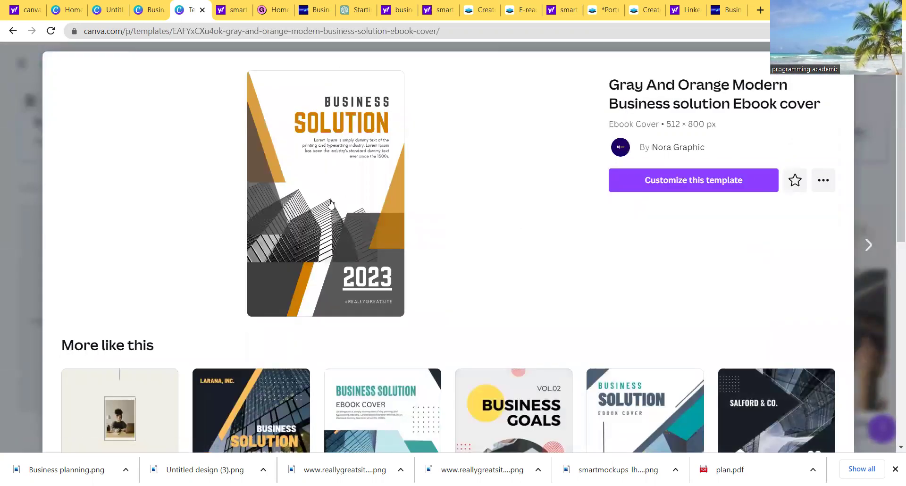
pyautogui.click(334, 169)
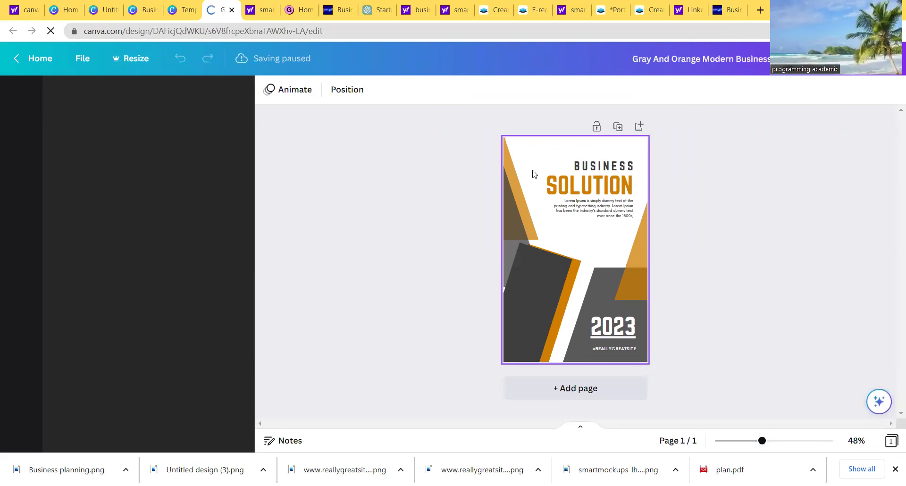
# Recolor the orange triangle at the cover's upper-left corner with the dark gray document color
pyautogui.click(587, 244)
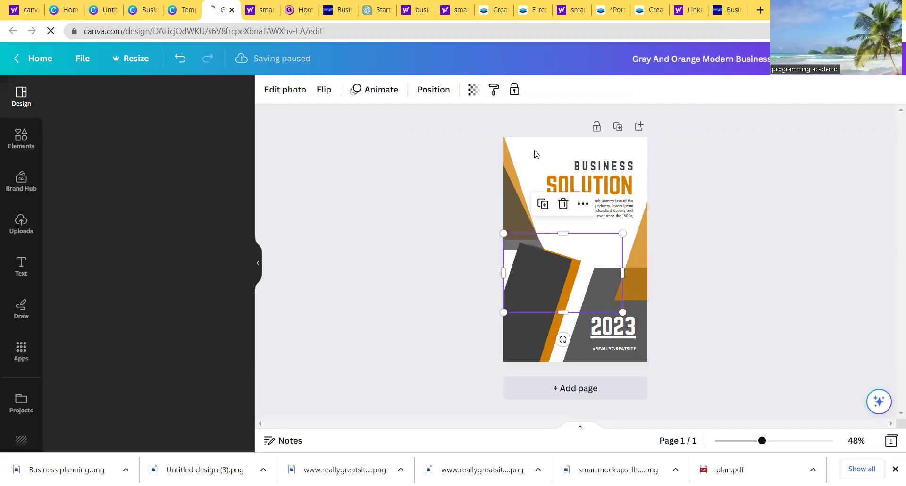
pyautogui.click(566, 147)
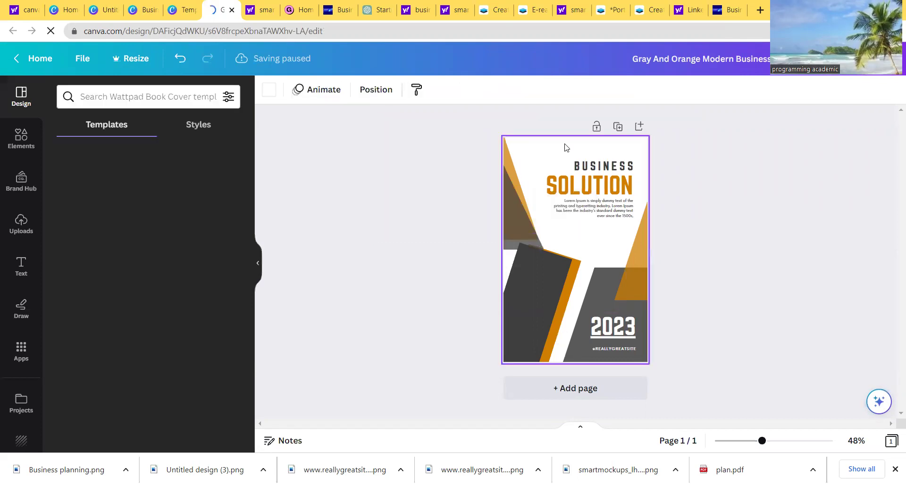
pyautogui.click(536, 155)
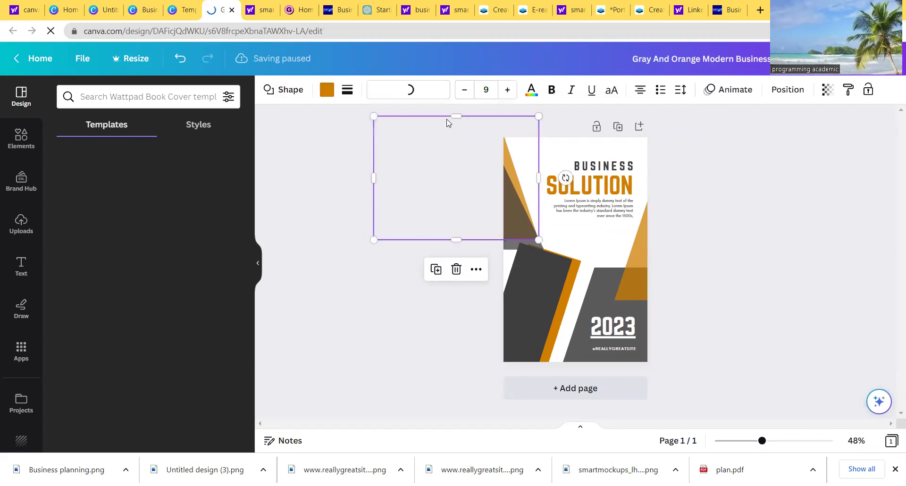
pyautogui.click(329, 94)
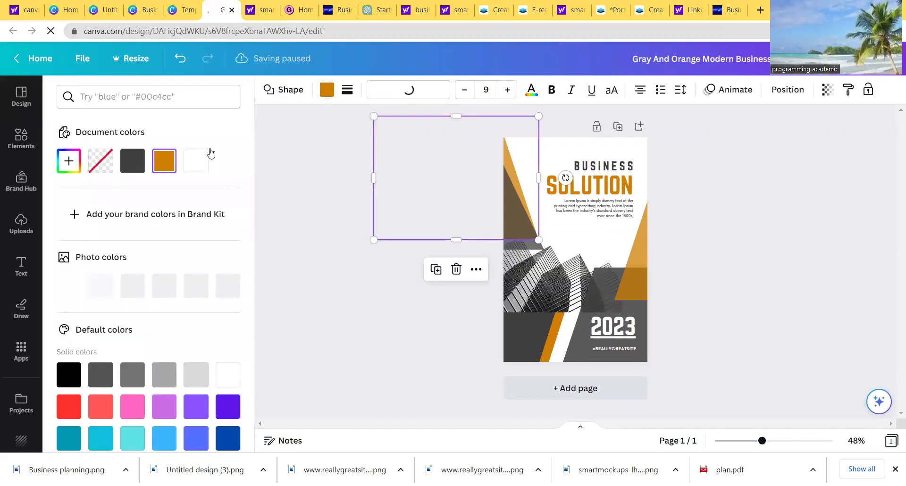
pyautogui.click(132, 163)
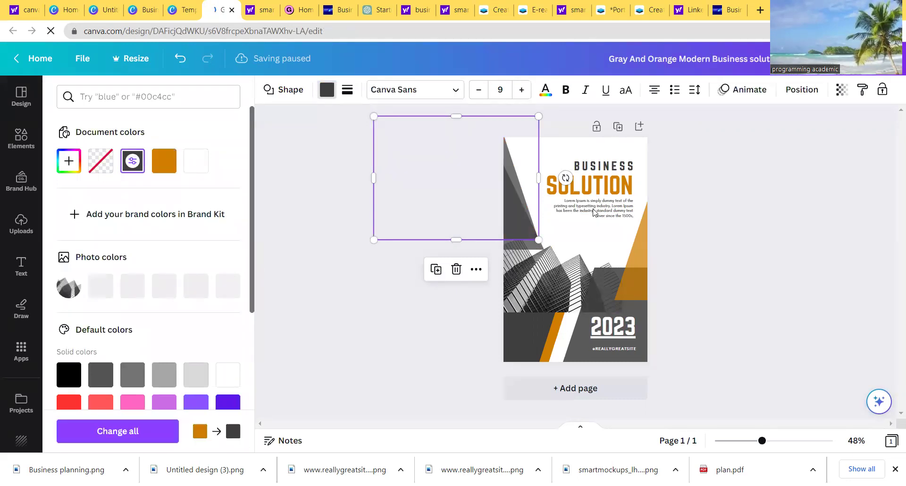
pyautogui.click(600, 164)
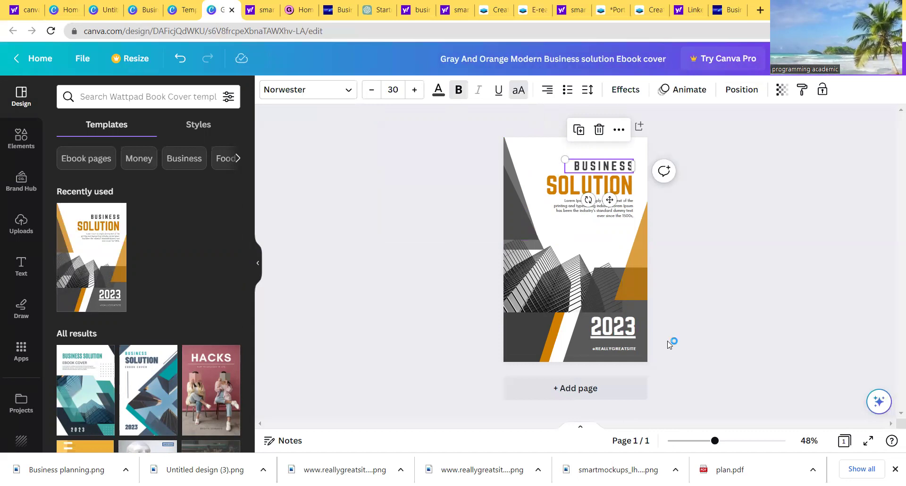
# Return from the ebook cover to the Canva home page and enter "smartmockup" as the template search term
pyautogui.click(24, 59)
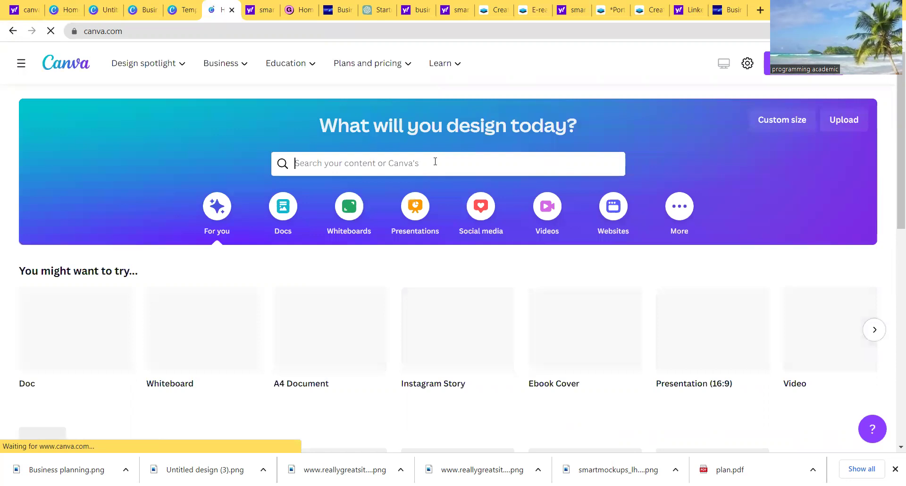
pyautogui.write('sm')
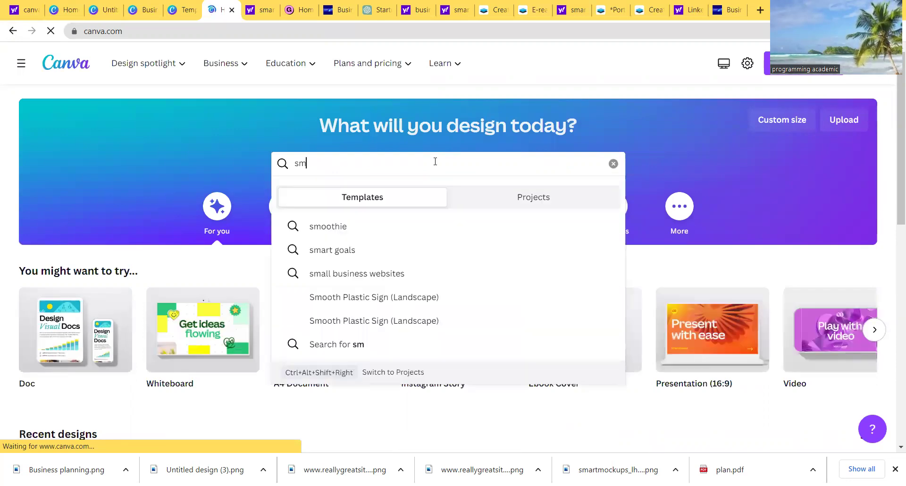
pyautogui.write('a')
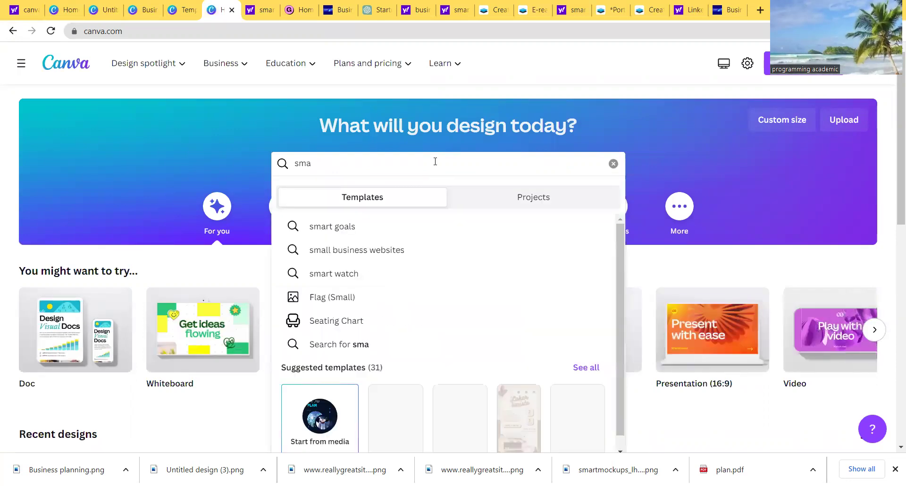
pyautogui.write('r')
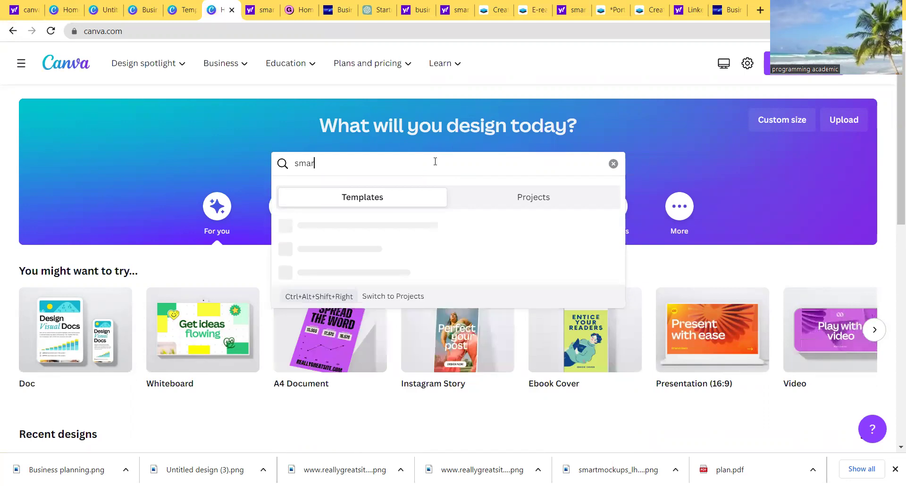
pyautogui.write('t')
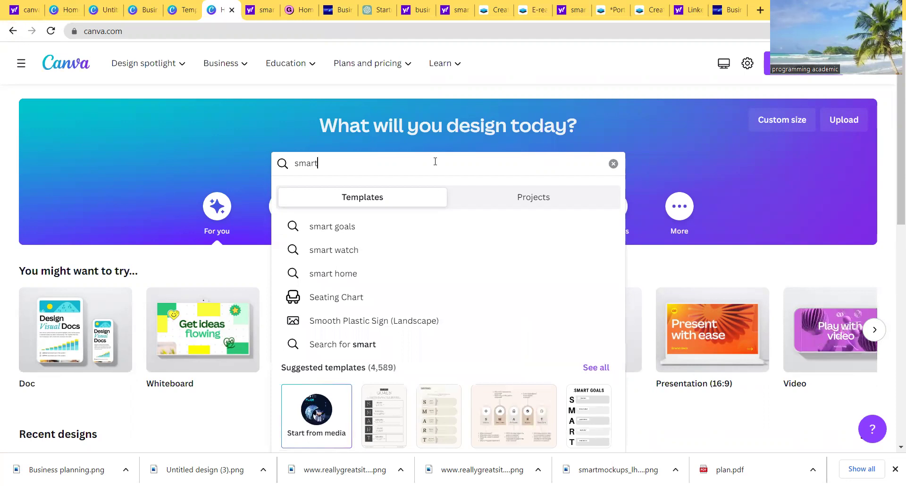
pyautogui.write('mo')
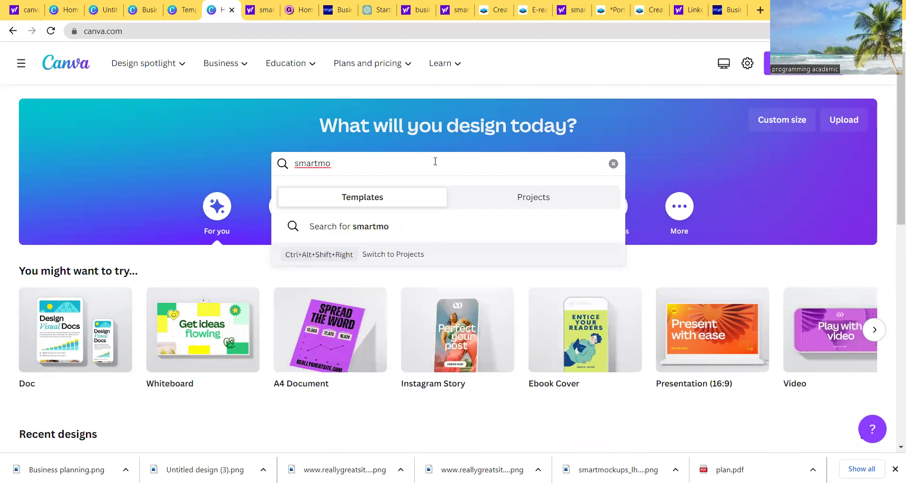
pyautogui.write('ckup')
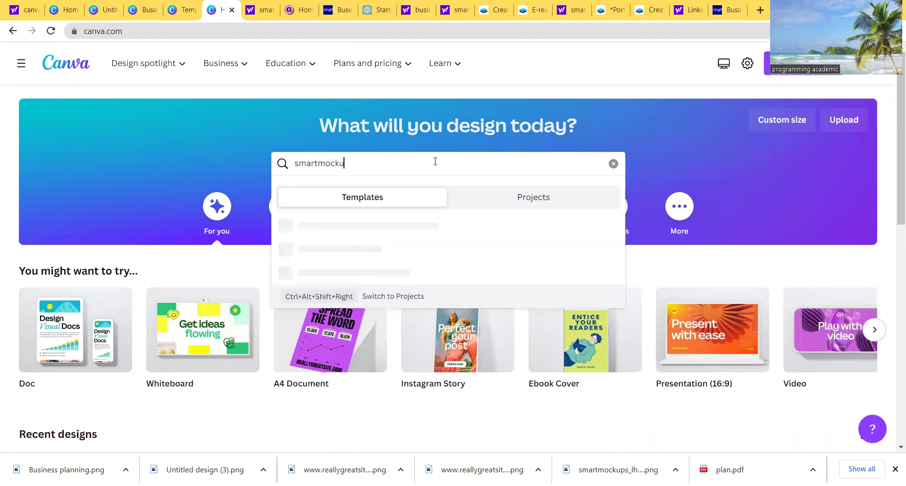